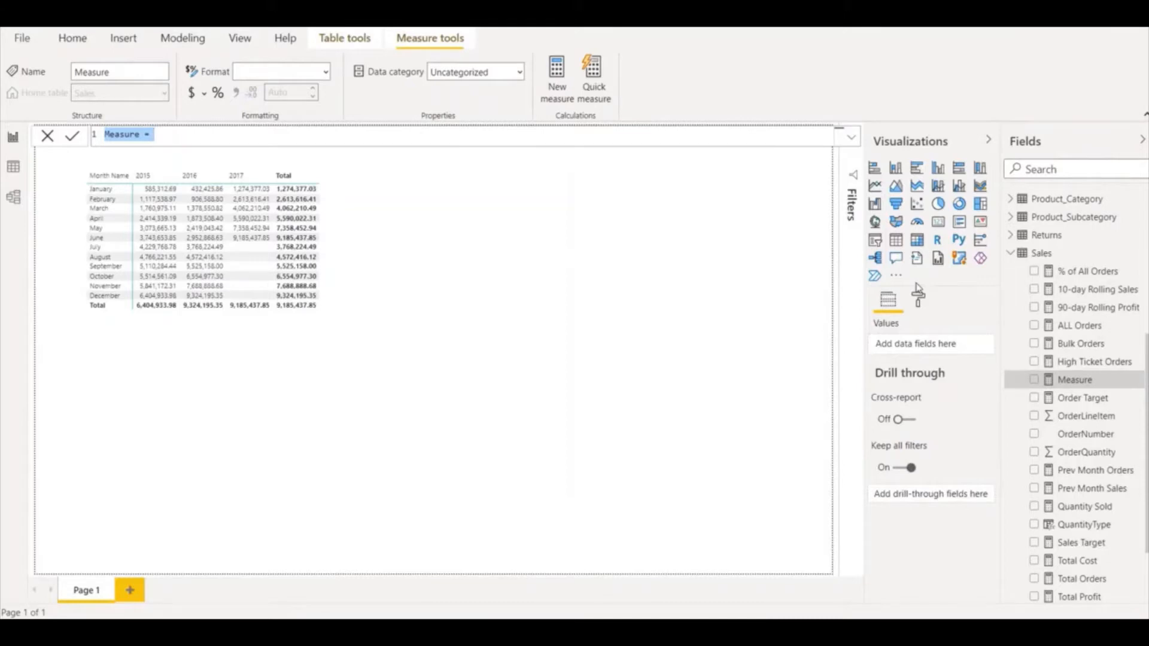
- Name the new measure Previous Month Sales and start its formula with CALCULATE, using [Total Sales] as the expression
text(Previ)
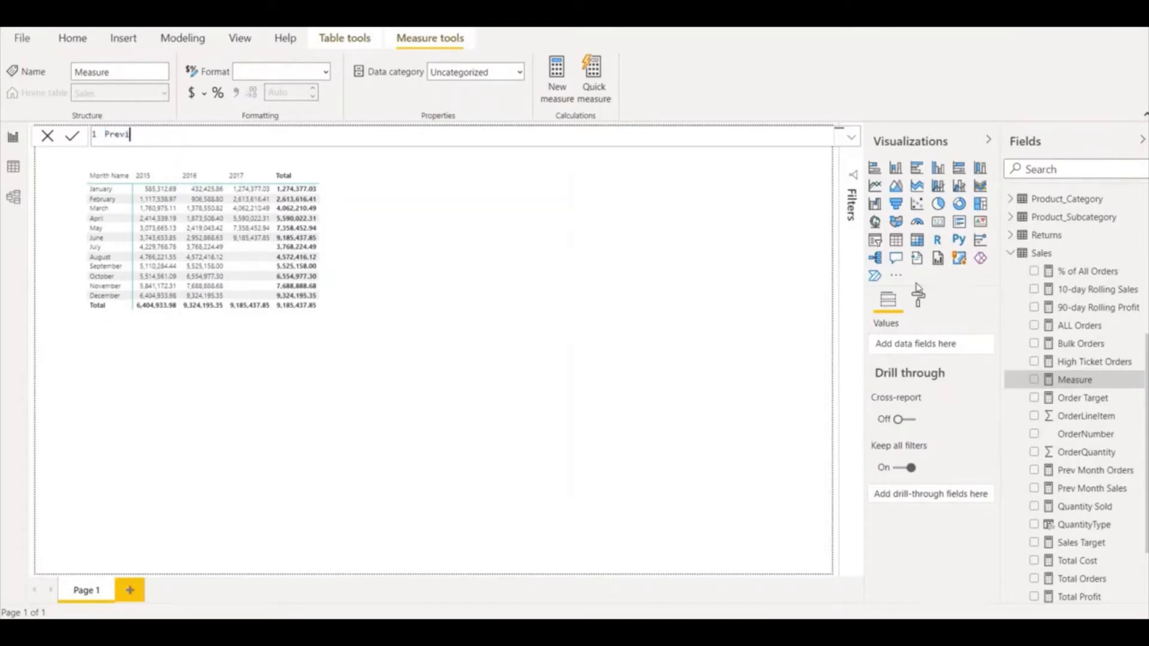
text(ous Month Sales =)
text(Cal)
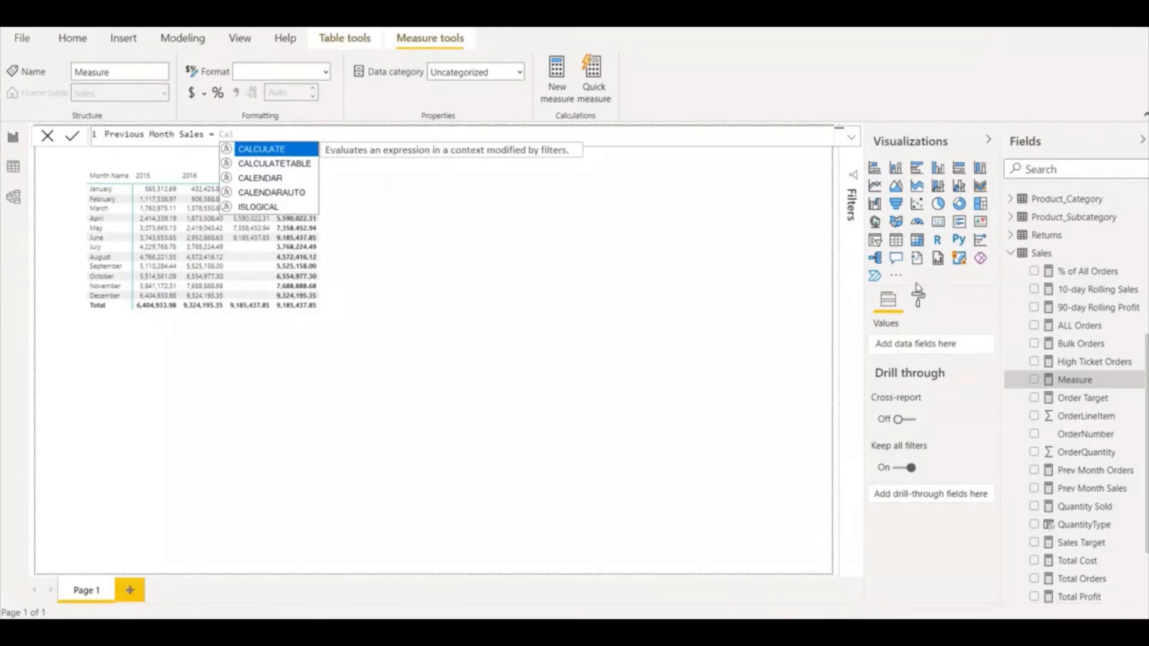
key(Tab)
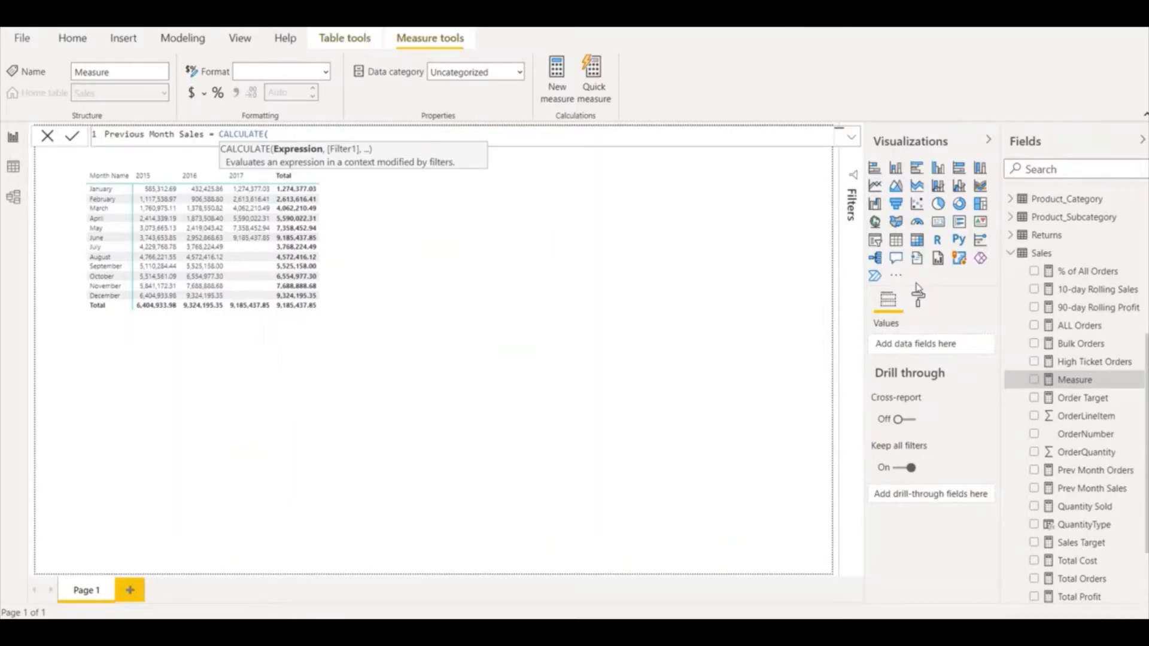
text(total)
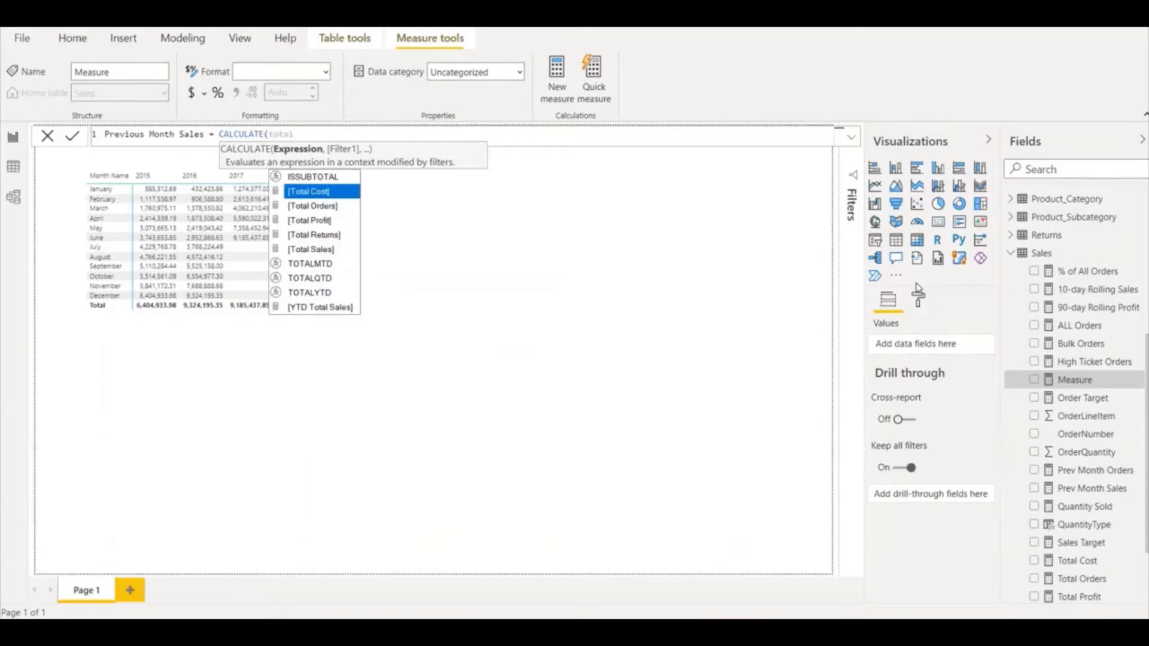
key(Down)
key(Down)
key(Down)
key(Down)
key(Tab)
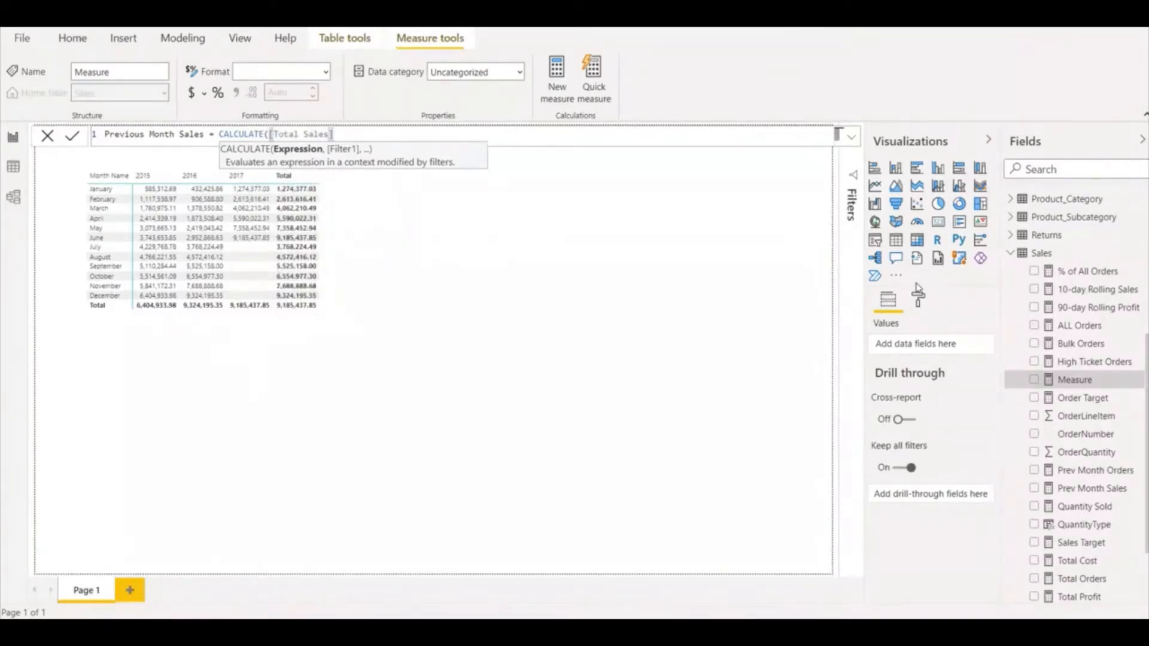
- Add PREVIOUSMONTH('Calendar'[Date]) as the CALCULATE filter, close the formula and commit the measure
text(,)
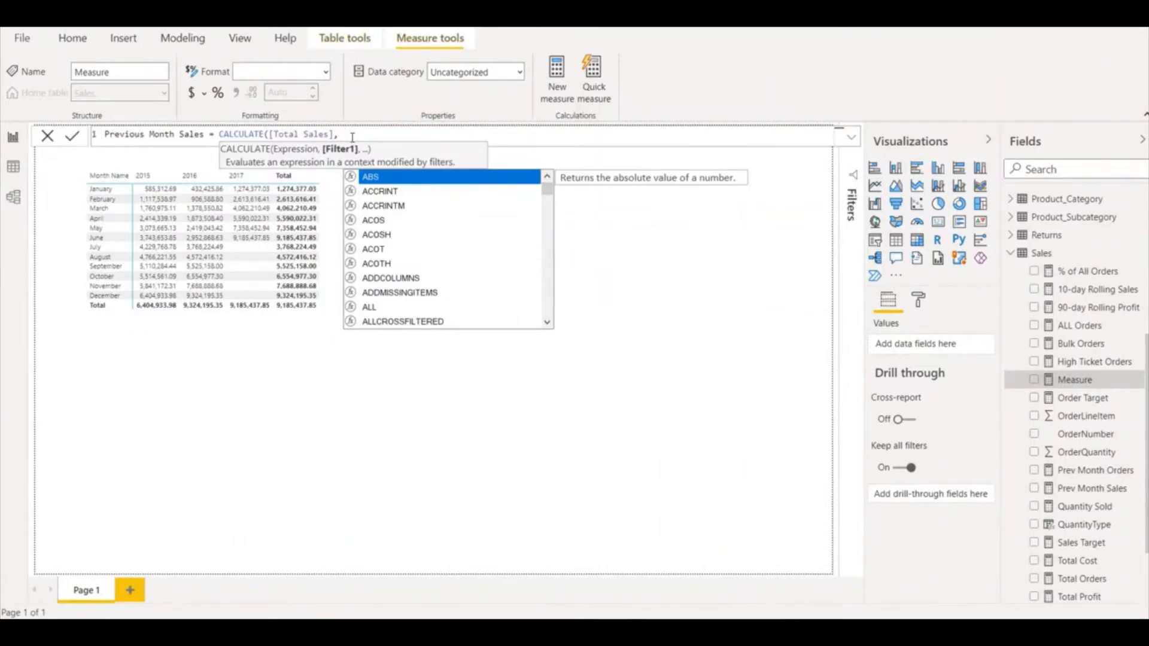
text(previou)
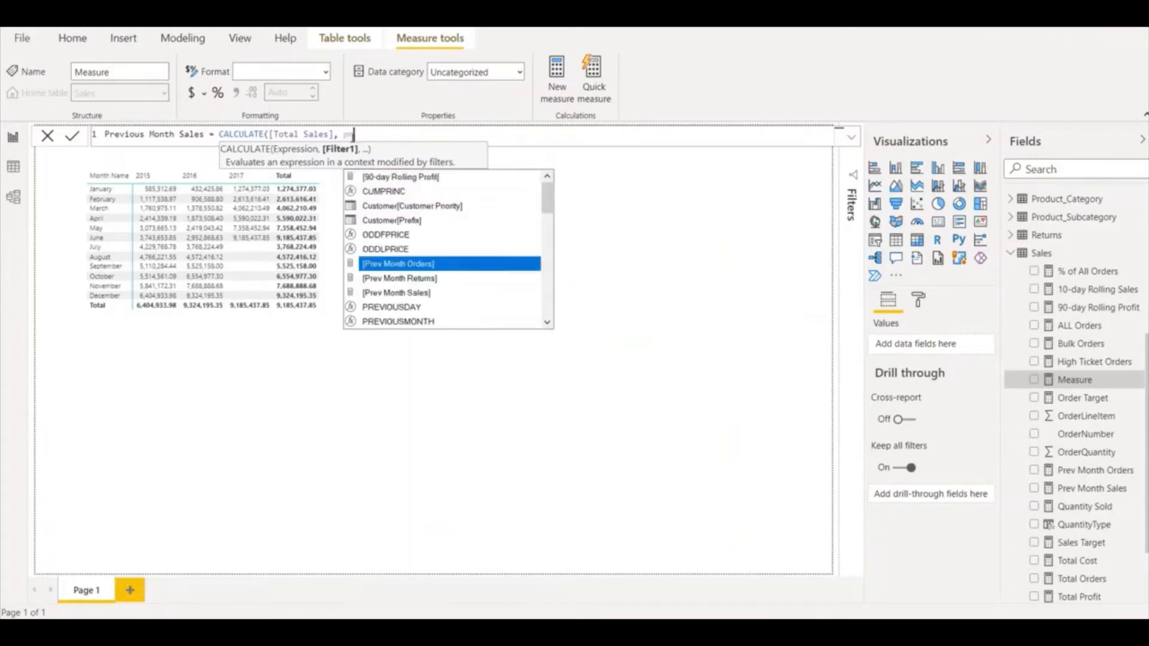
key(Down)
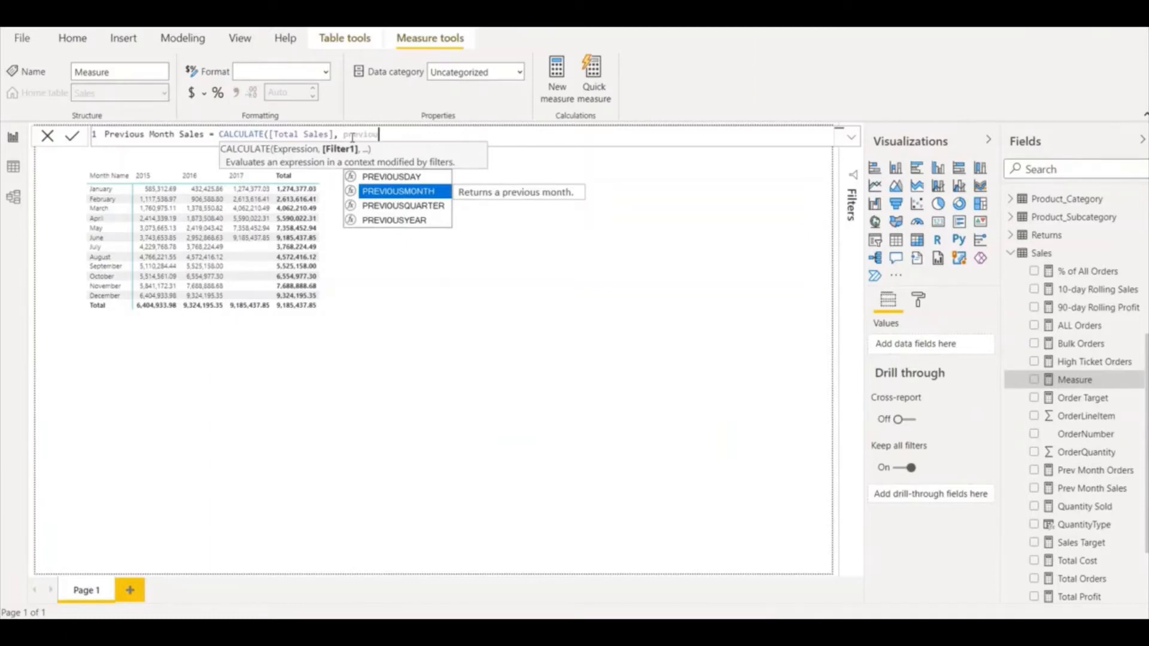
click(403, 193)
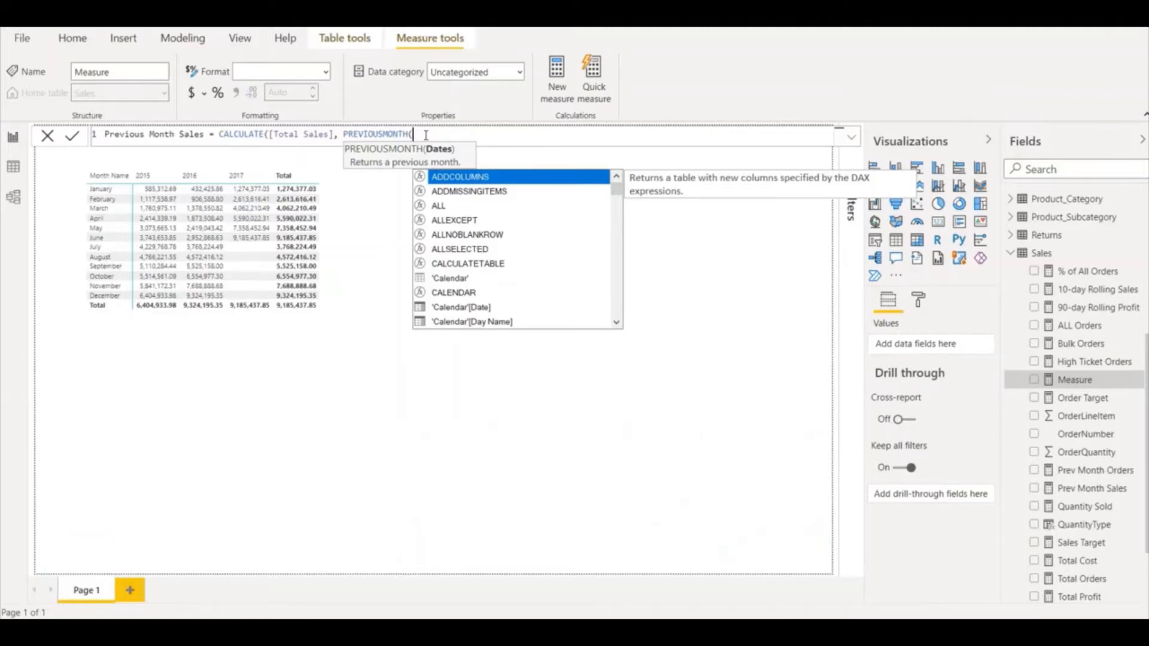
click(484, 311)
double_click(483, 308)
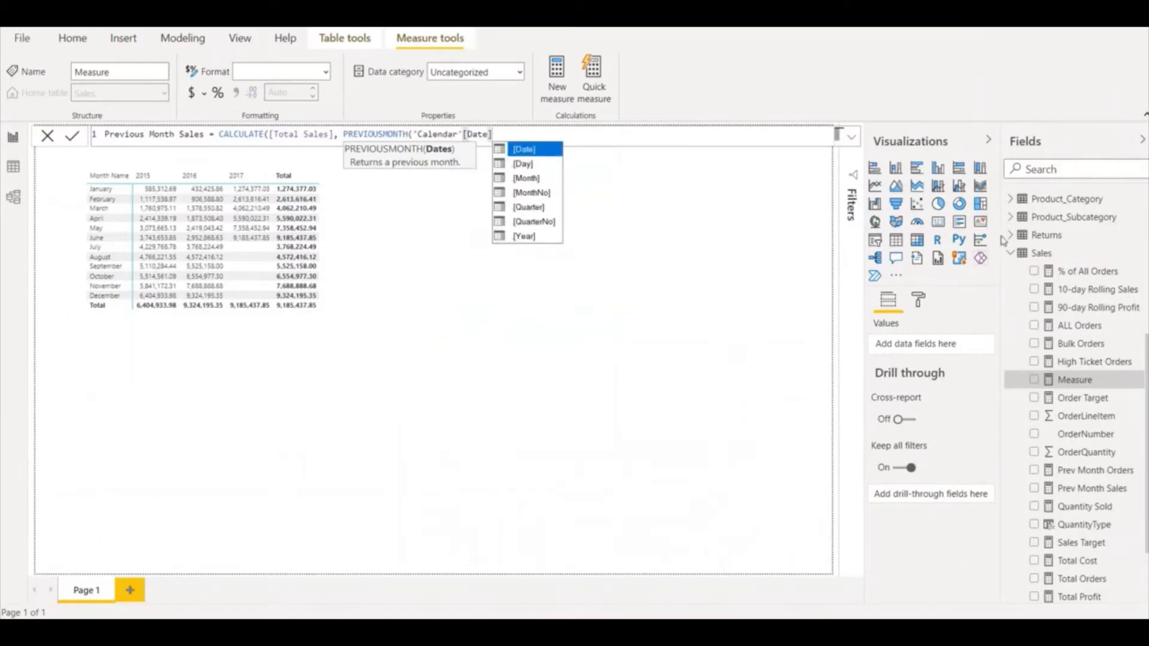
text())
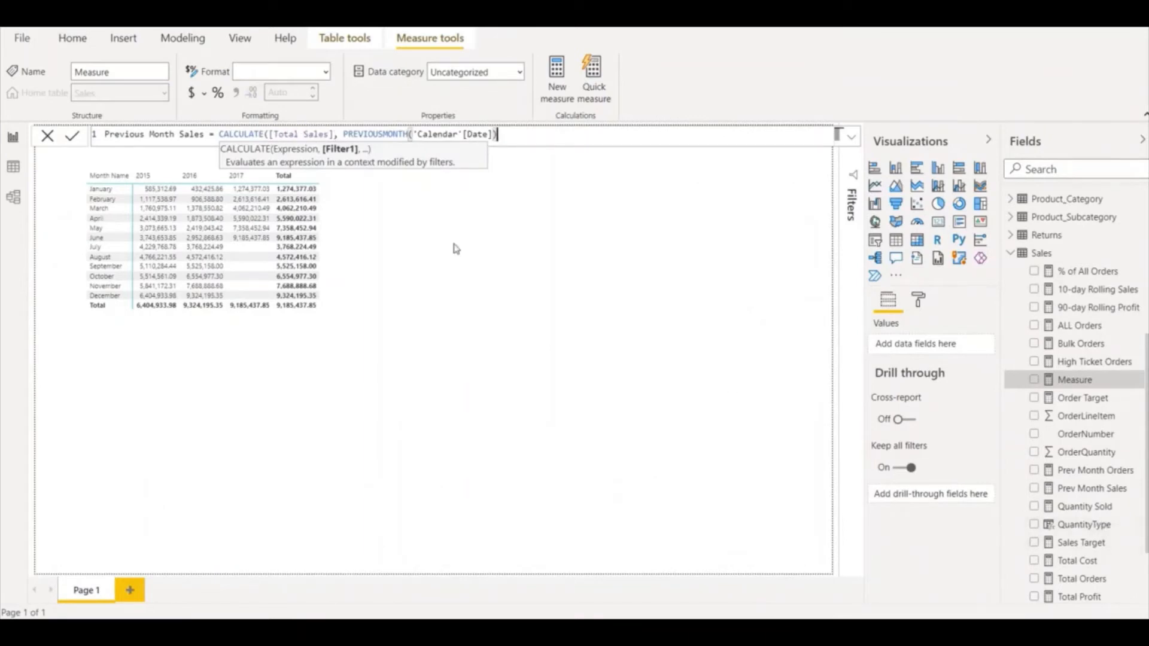
click(343, 134)
key(End)
click(71, 141)
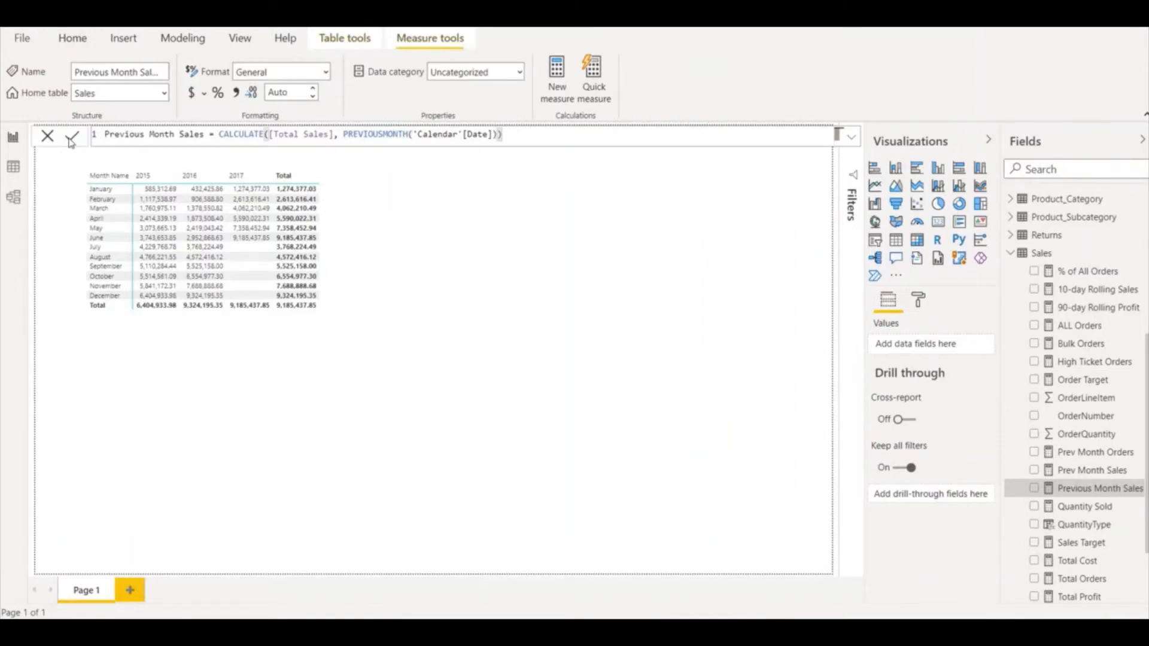
- Insert an empty table visual, place it beside the existing monthly sales matrix and enlarge it
click(426, 204)
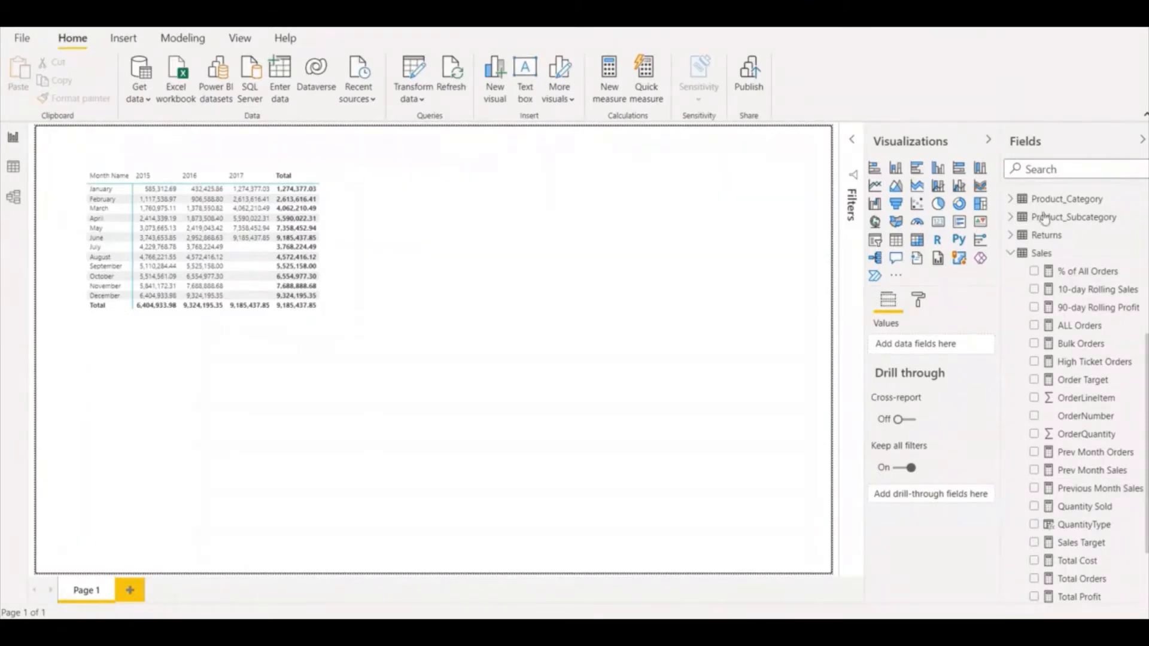
click(897, 242)
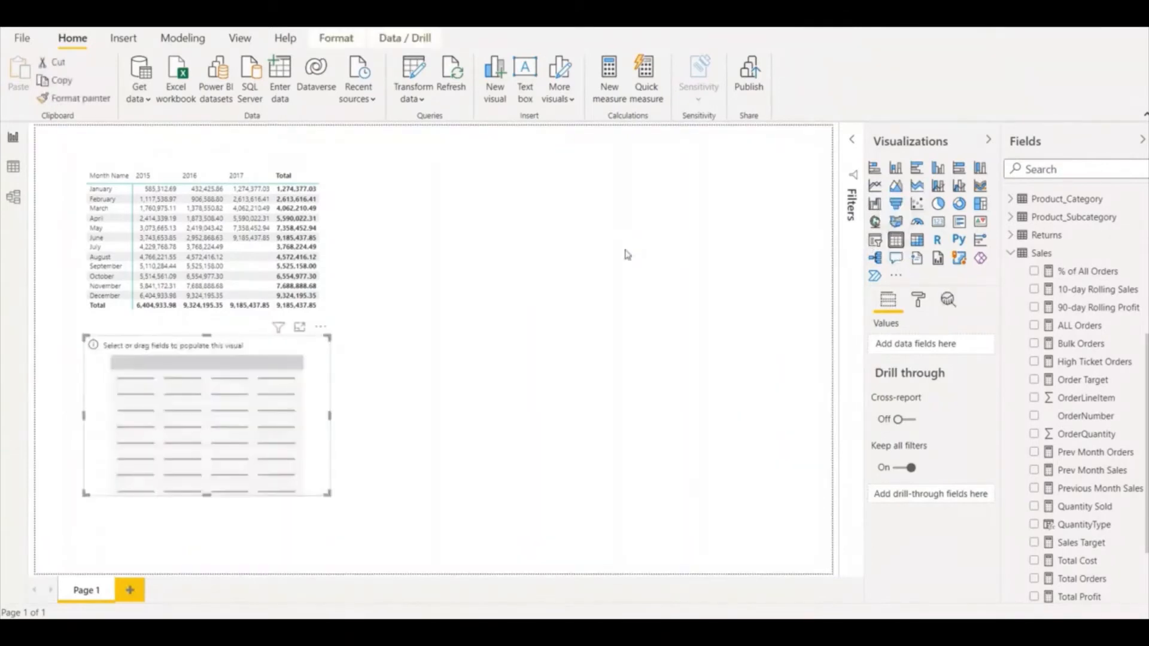
drag(296, 351, 667, 196)
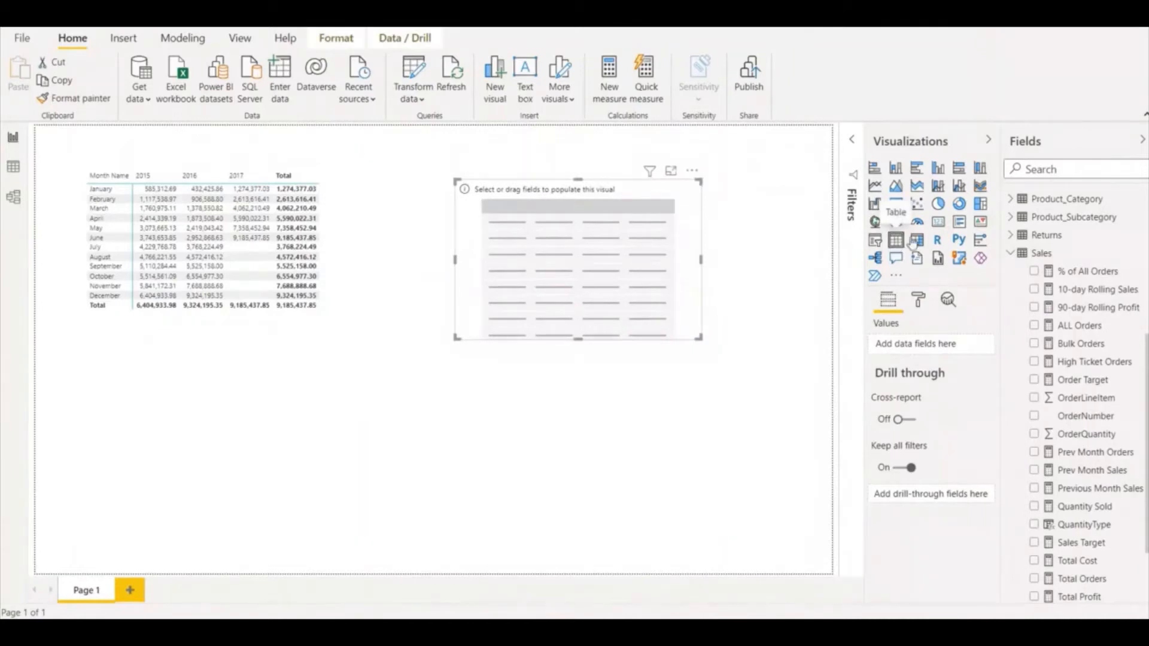
drag(698, 338, 743, 364)
drag(613, 185, 579, 193)
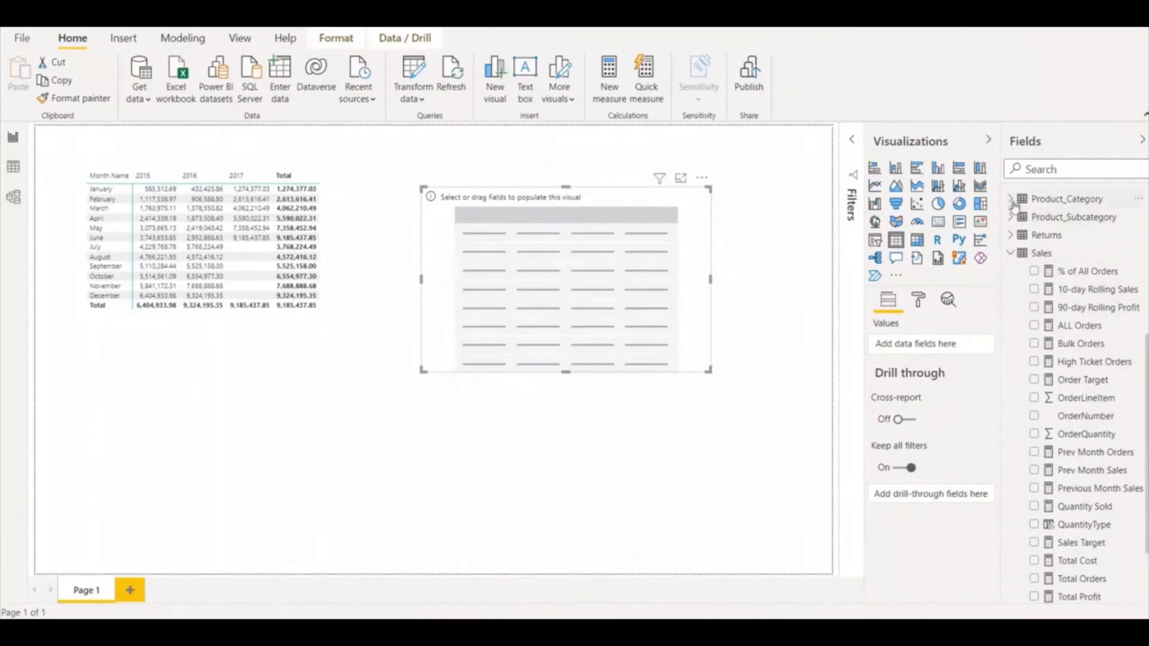
- Add the Calendar fields Year and Month Name to the empty table visual as values
scroll(1024, 265, up, 5)
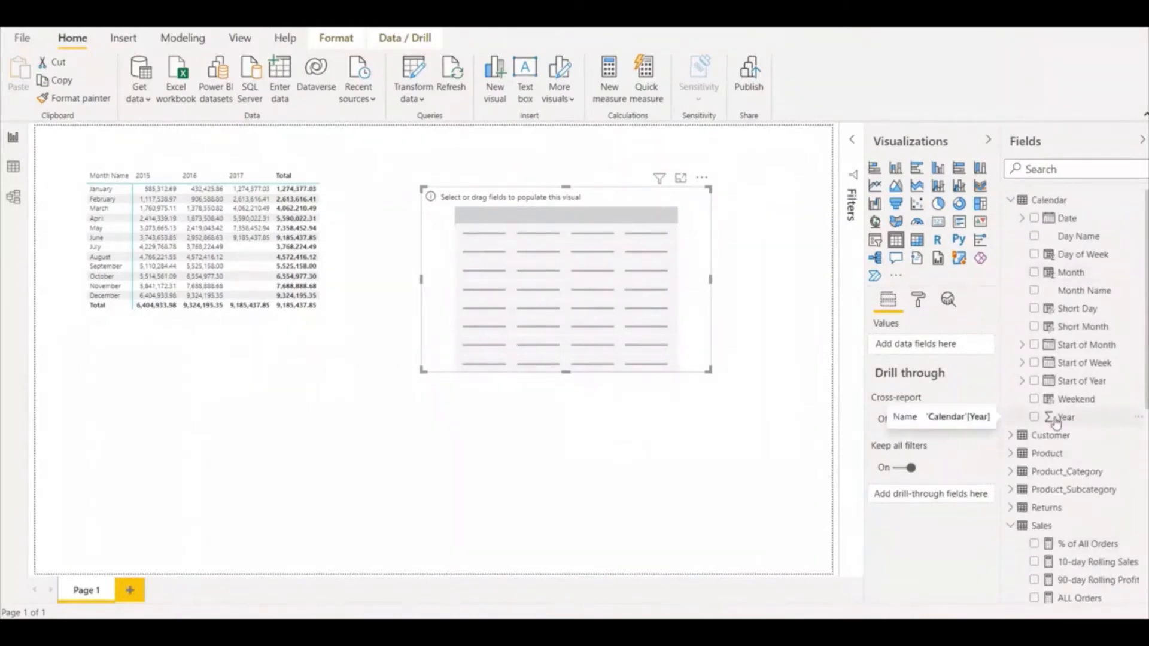
drag(1039, 422, 916, 347)
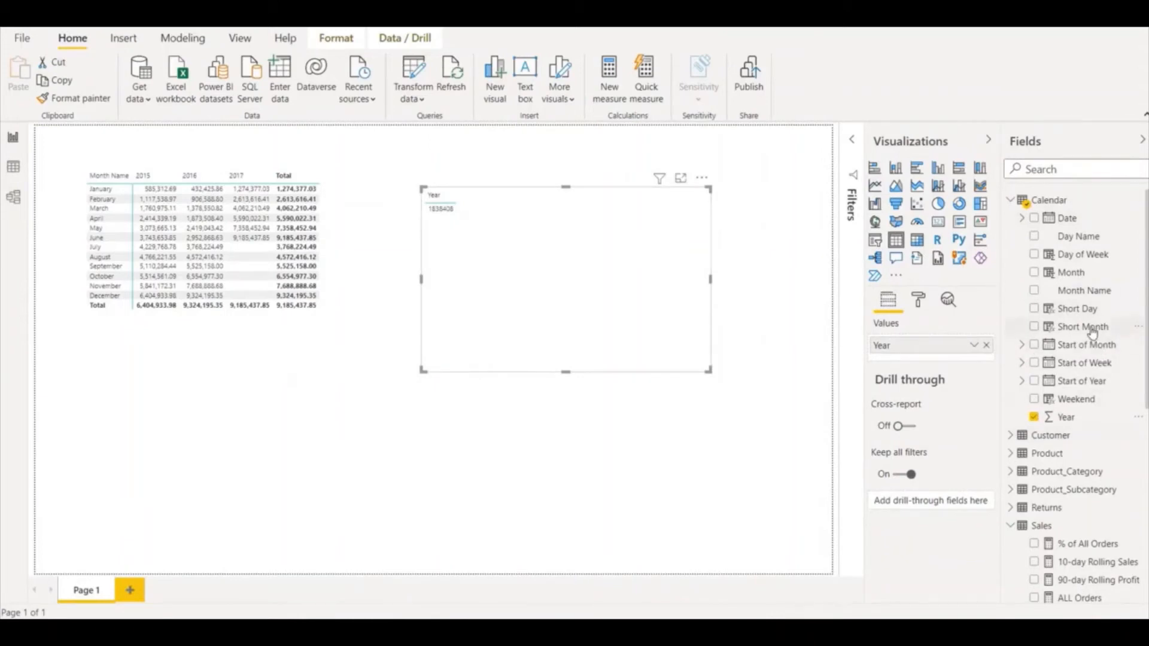
drag(1089, 293, 919, 363)
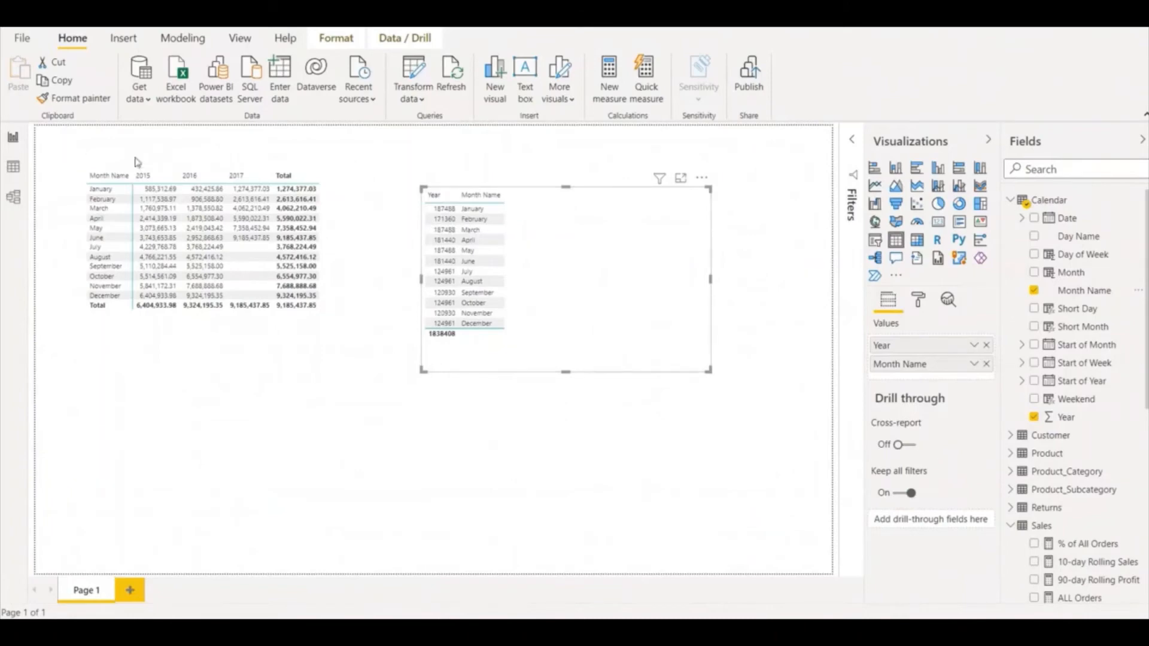
- Set the default summarization of the Calendar table's Year column to Don't summarize and return to the report page
click(14, 167)
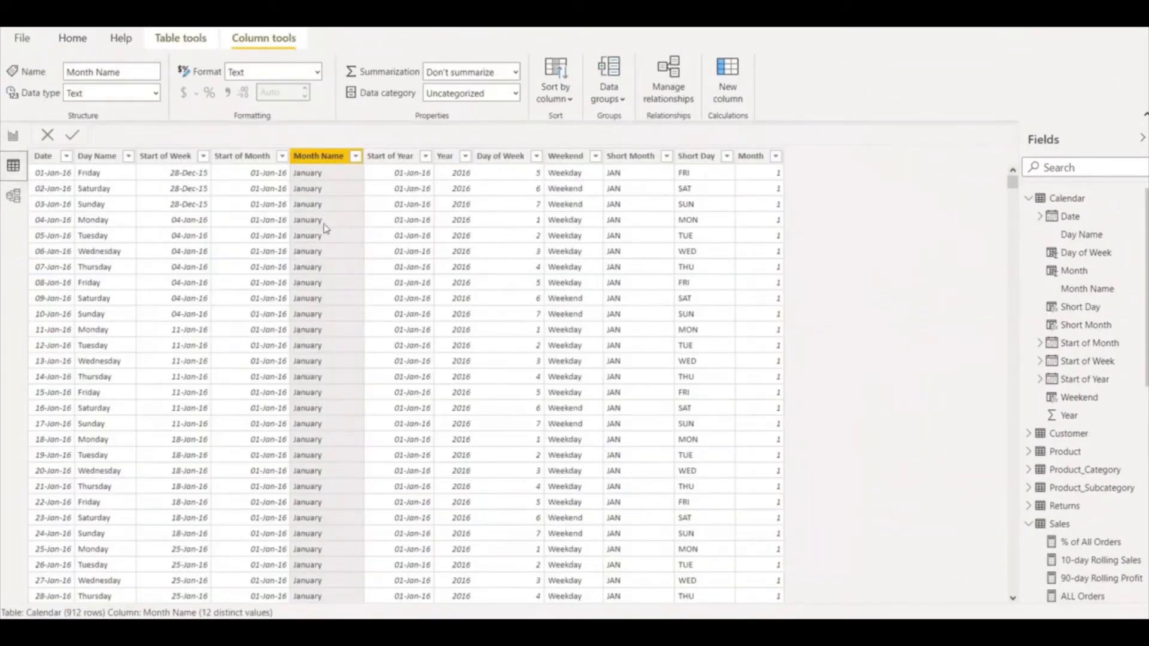
click(449, 159)
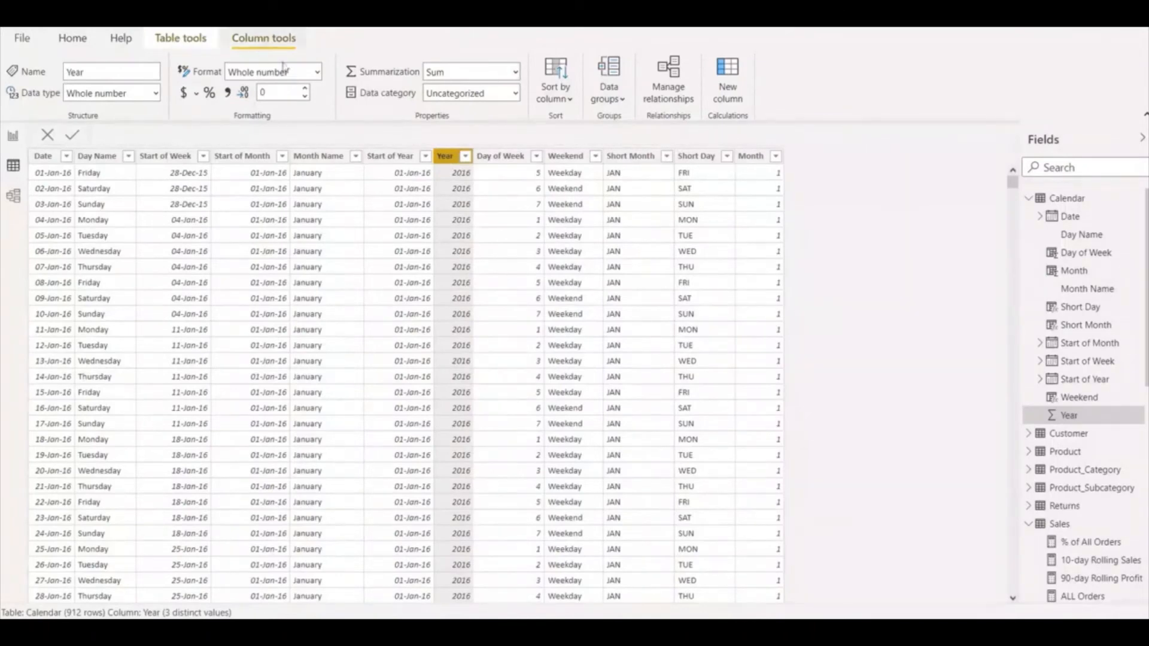
click(516, 72)
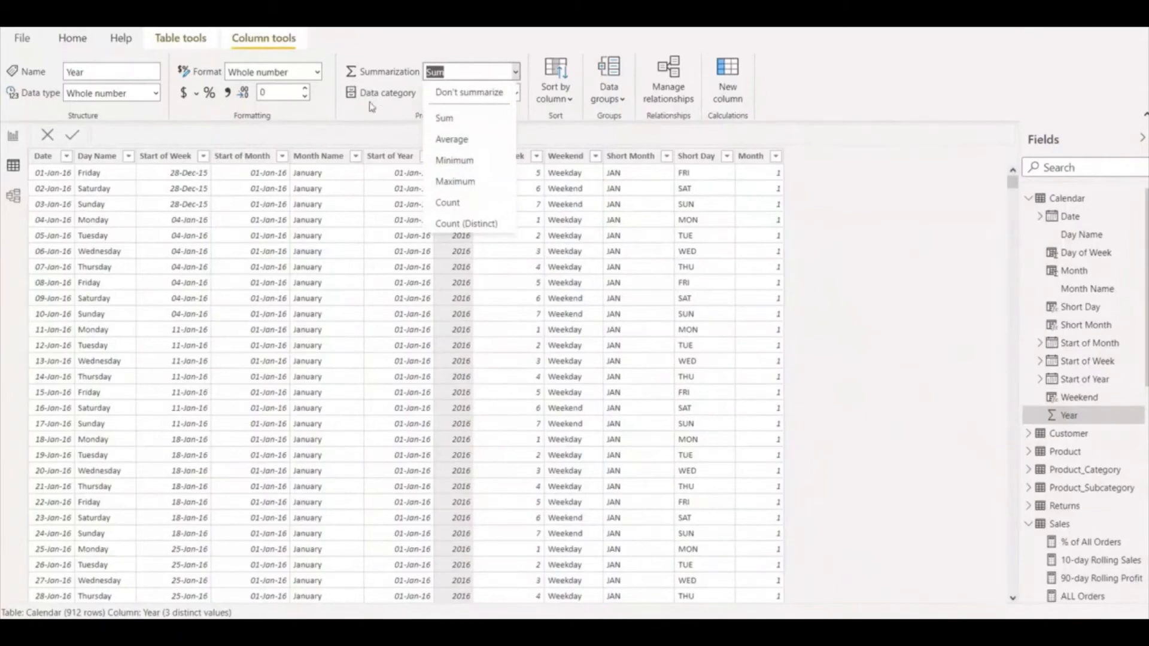
click(460, 93)
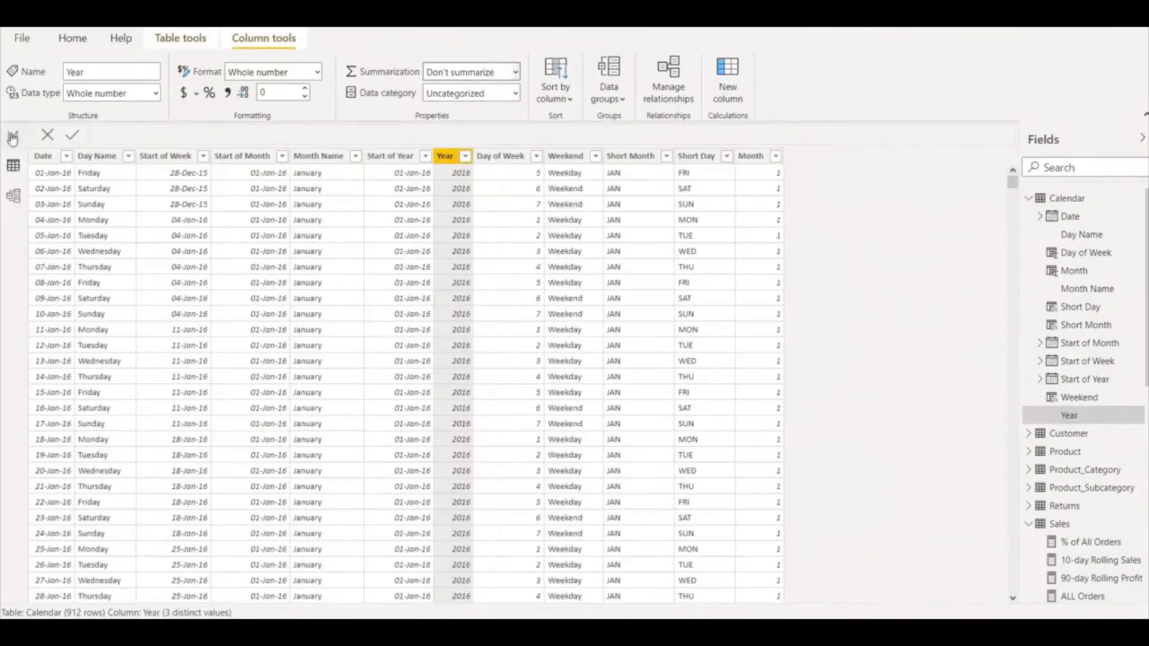
click(13, 138)
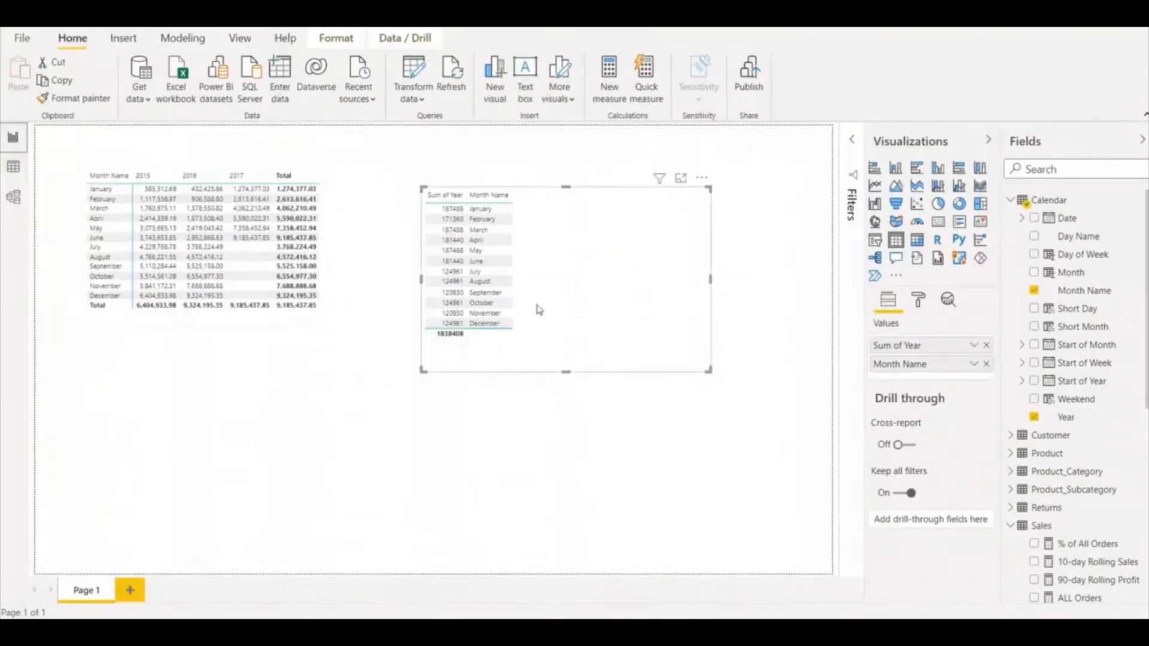
- Set the Year value in the new table visual to Don't summarize
click(1076, 418)
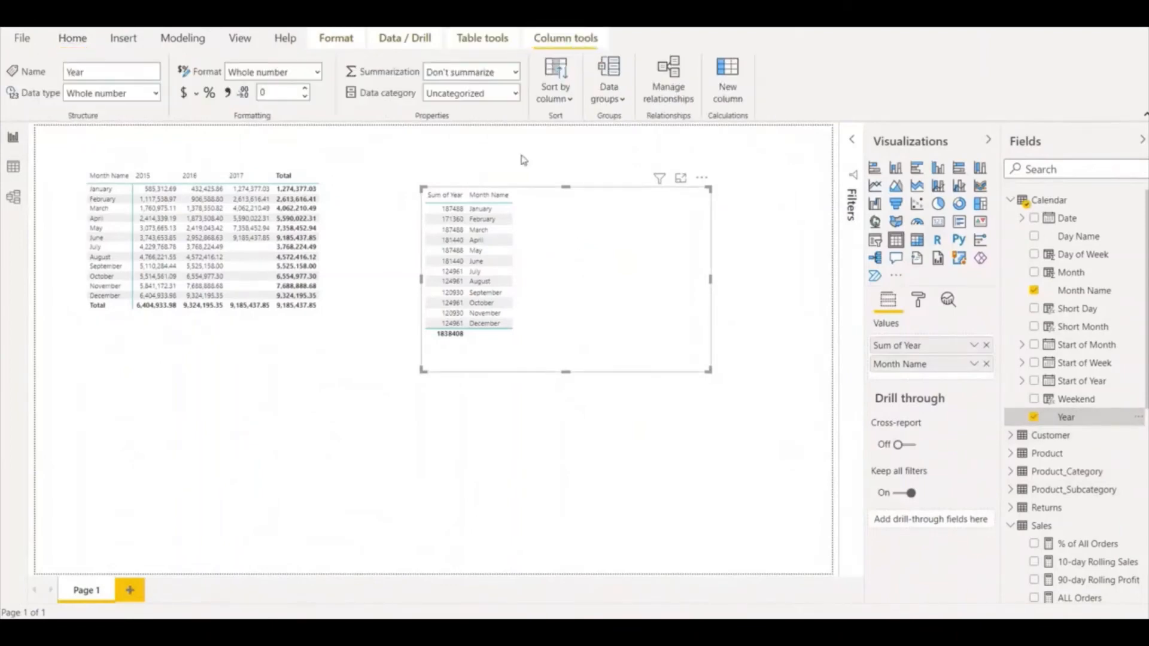
click(974, 346)
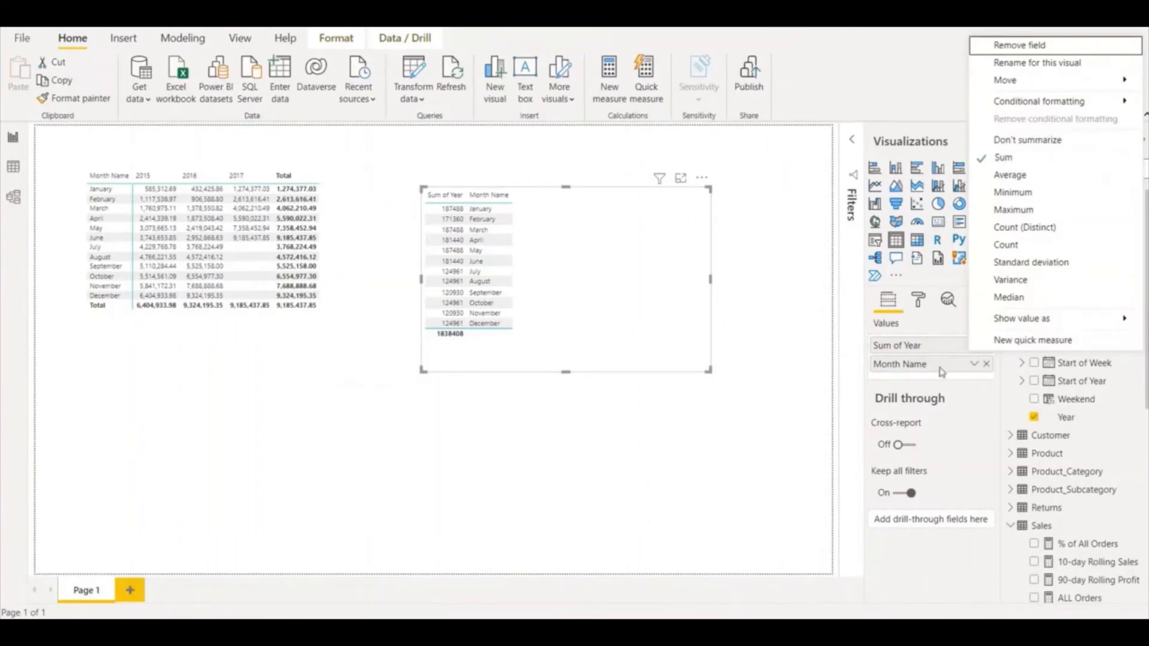
click(770, 342)
click(560, 210)
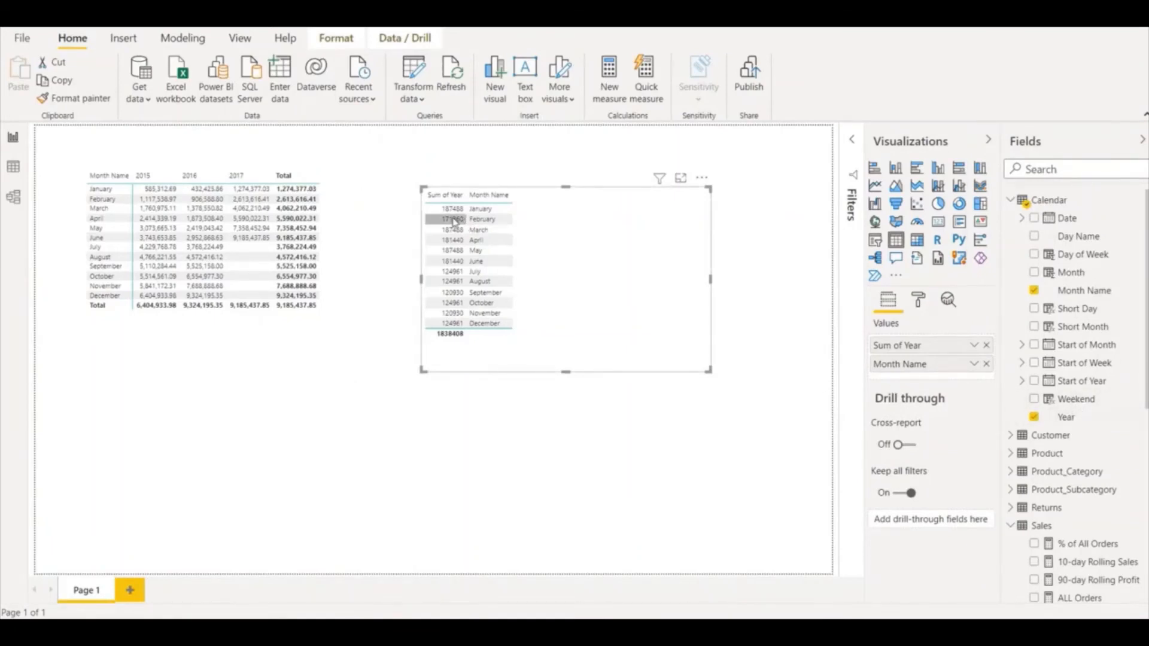
click(974, 347)
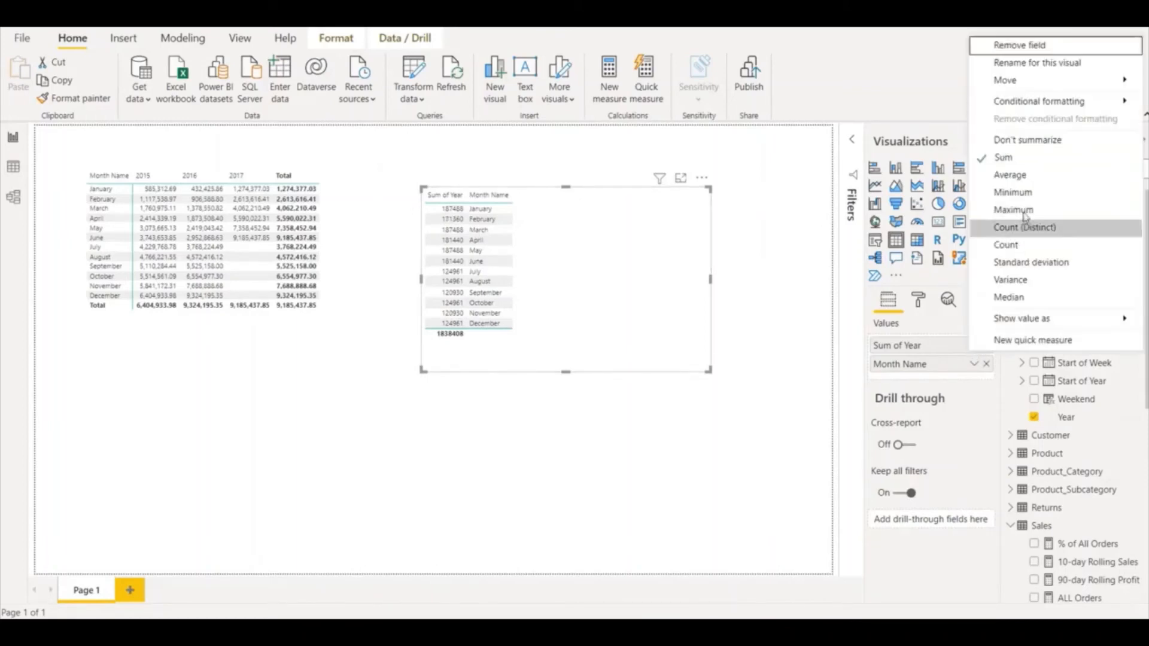
click(1023, 141)
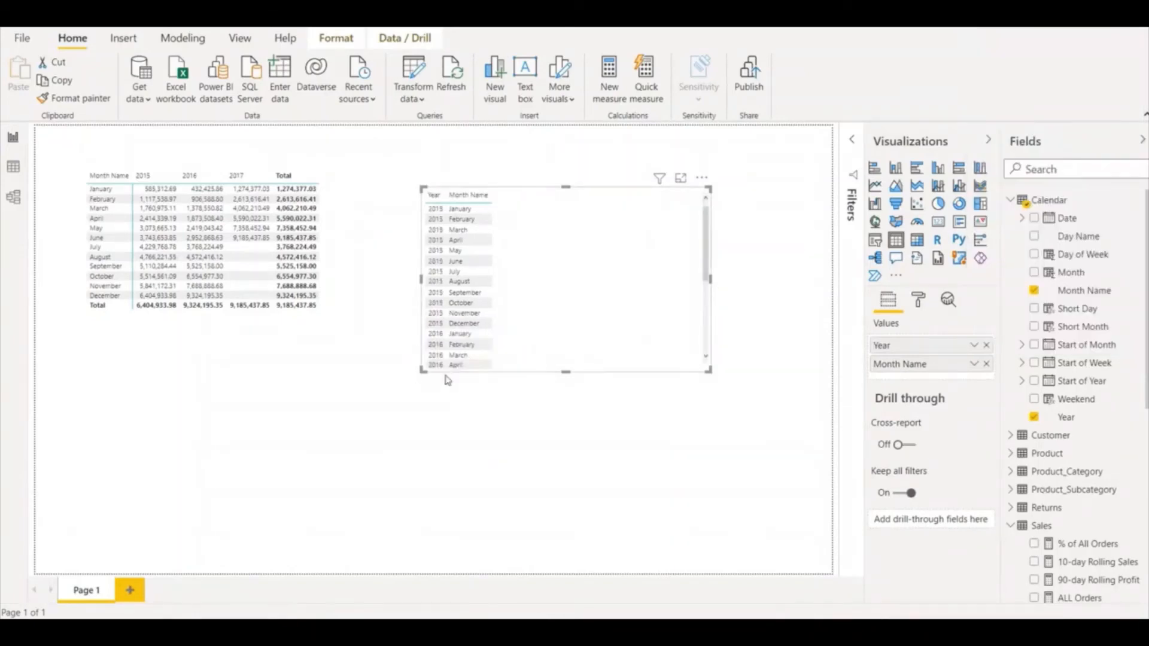
- Add the Total Sales and Previous Month Sales measures to the year and month table, and resize it to fit more rows
drag(423, 371, 410, 464)
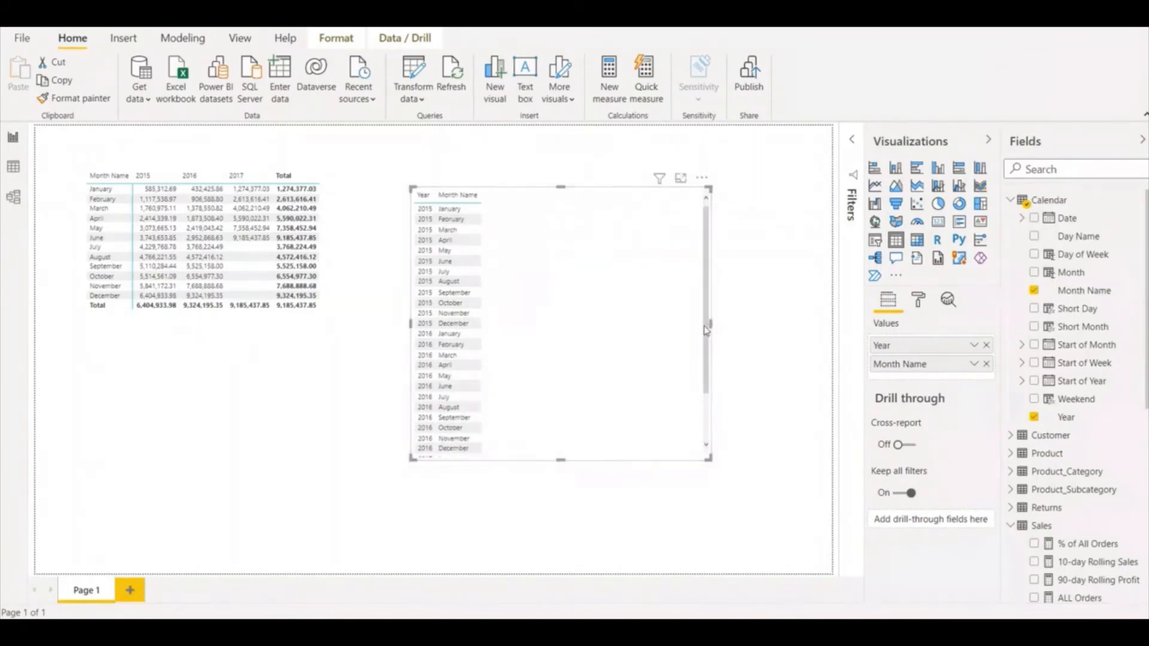
drag(705, 328, 694, 329)
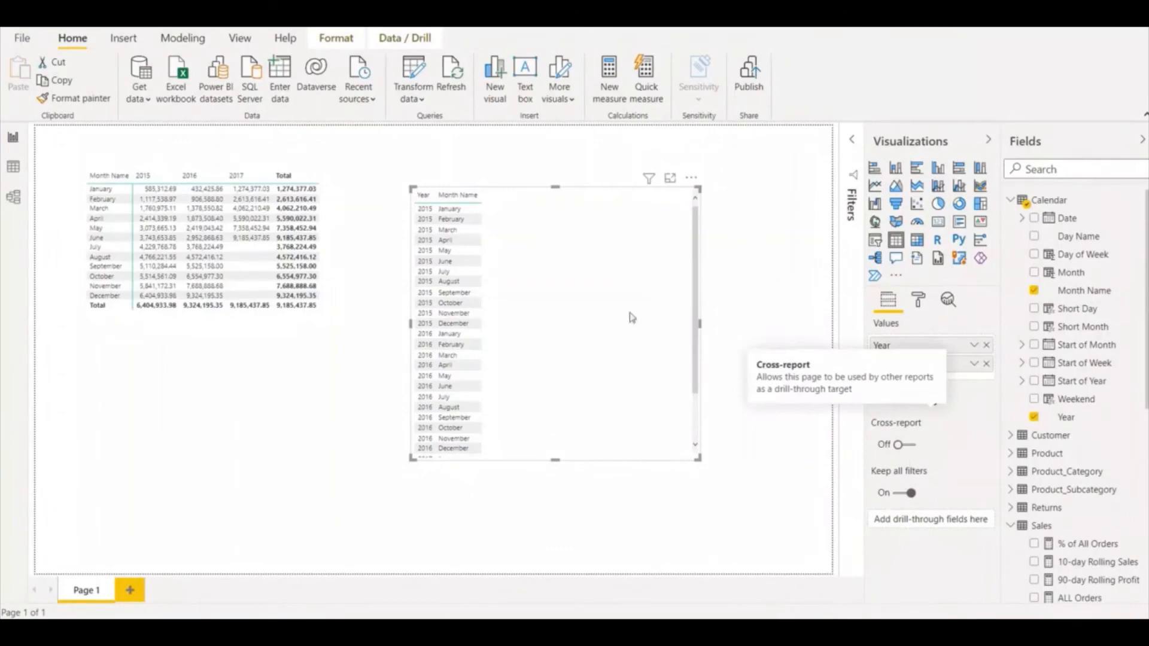
scroll(1108, 495, down, 3)
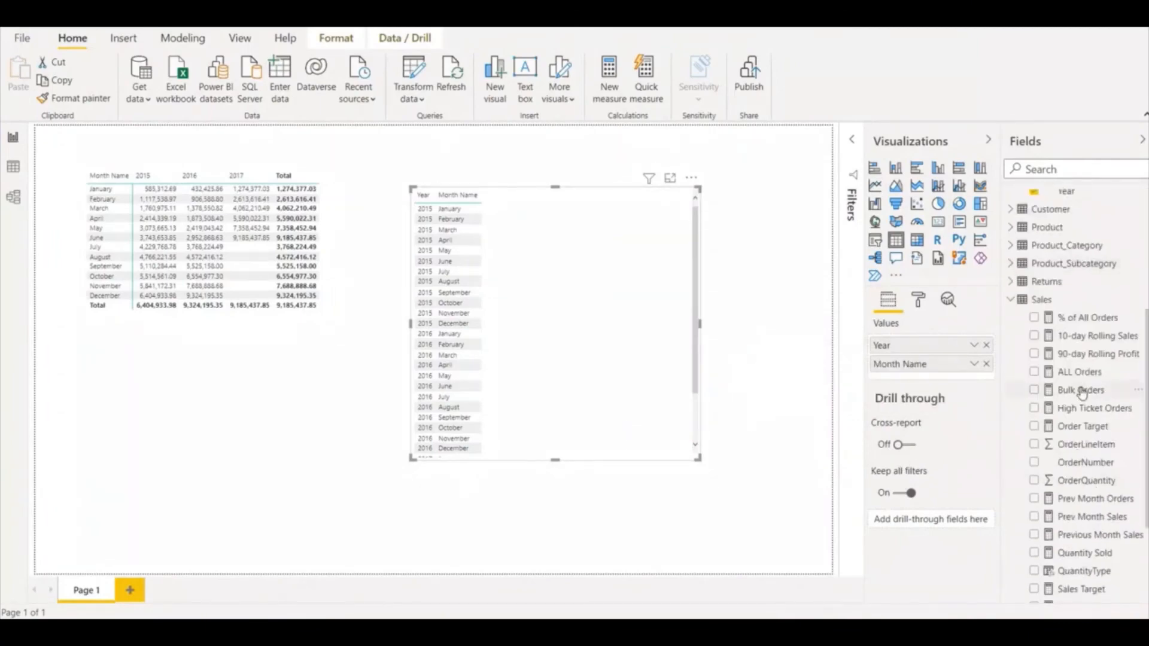
scroll(1082, 392, down, 3)
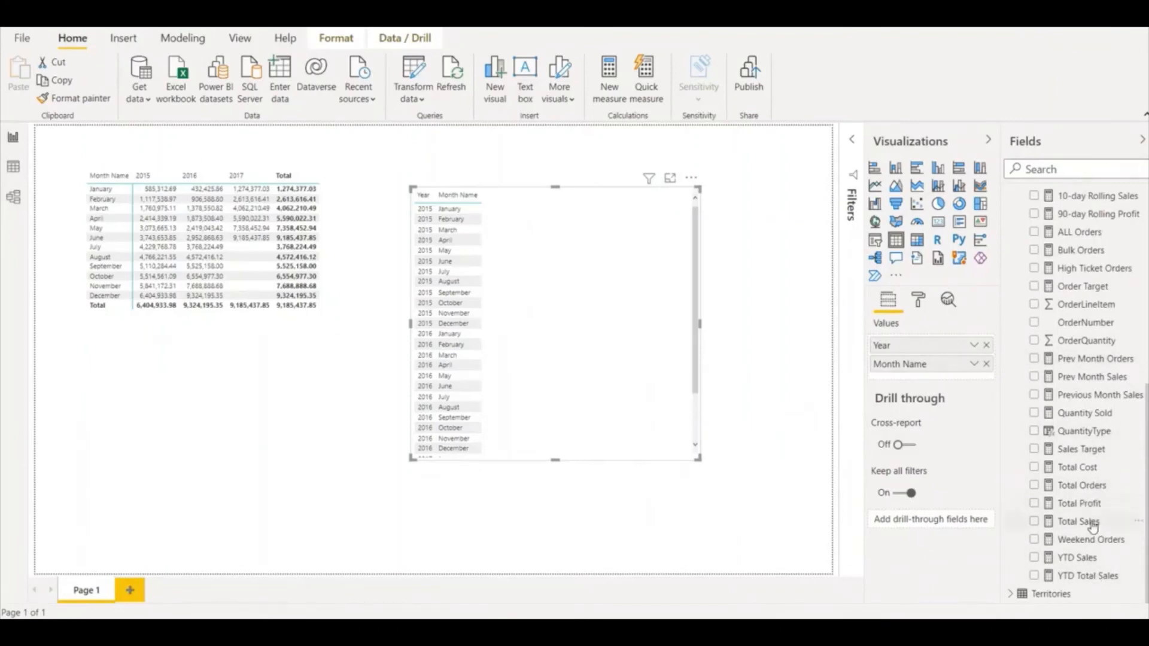
drag(1093, 526, 938, 380)
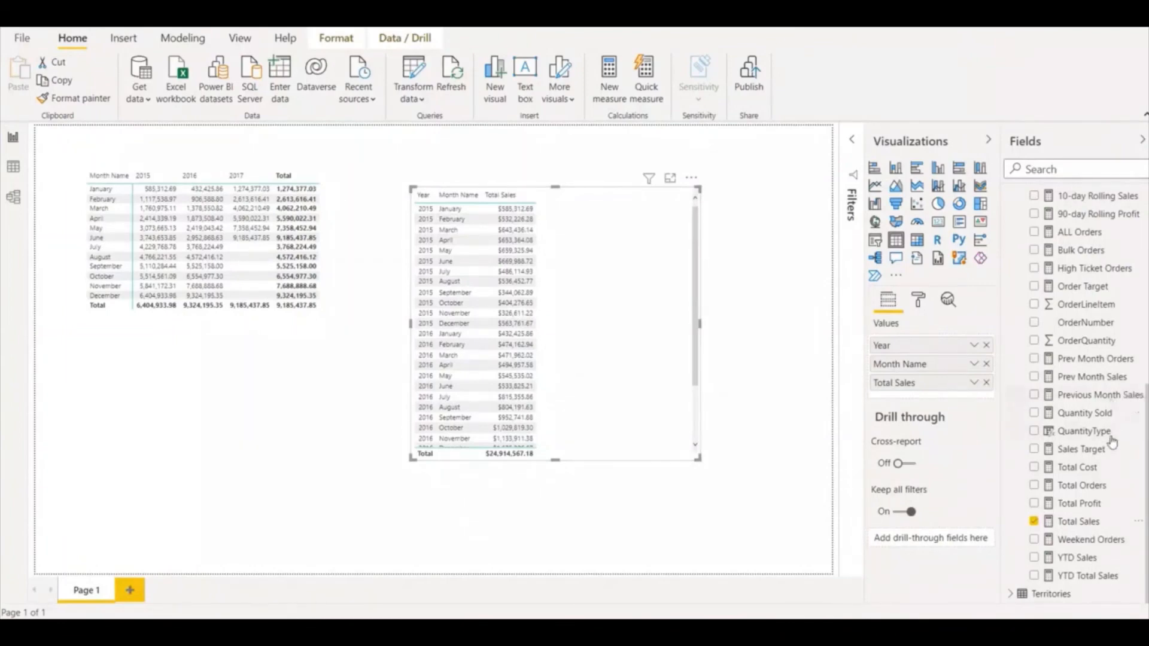
drag(1104, 400, 944, 398)
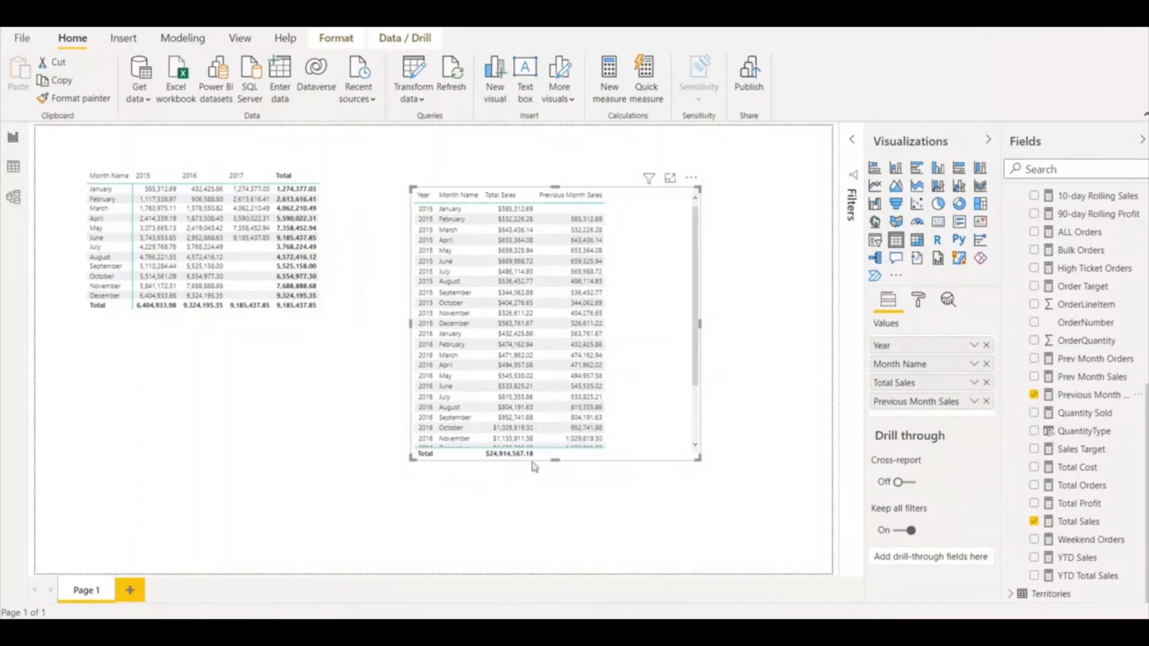
drag(411, 463, 383, 487)
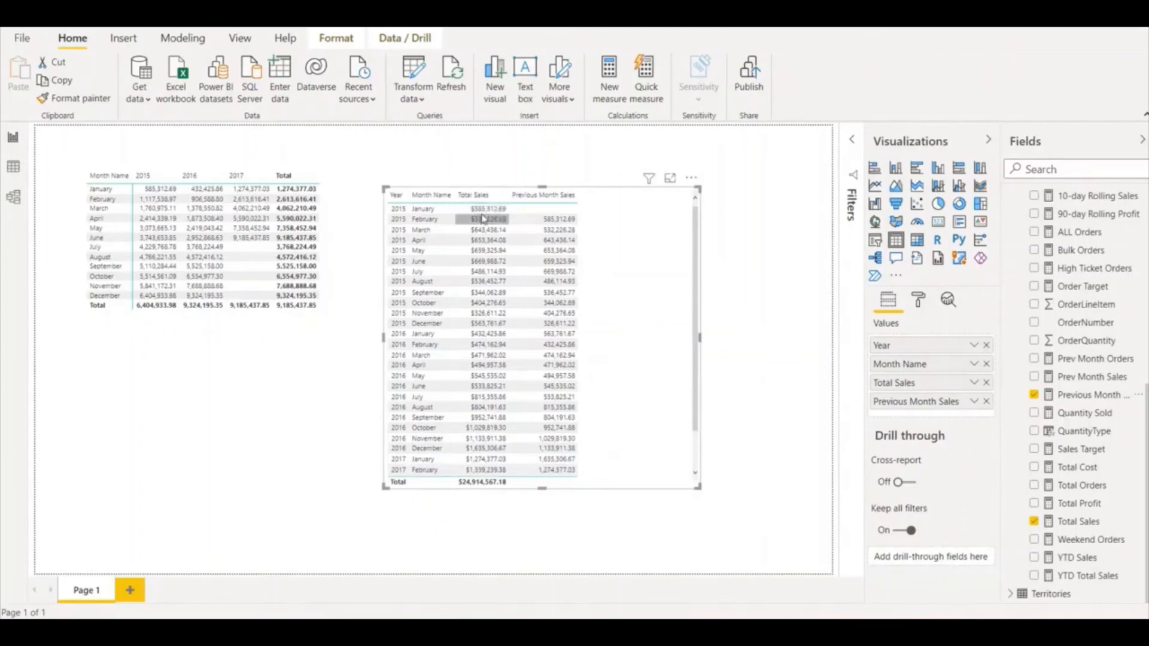